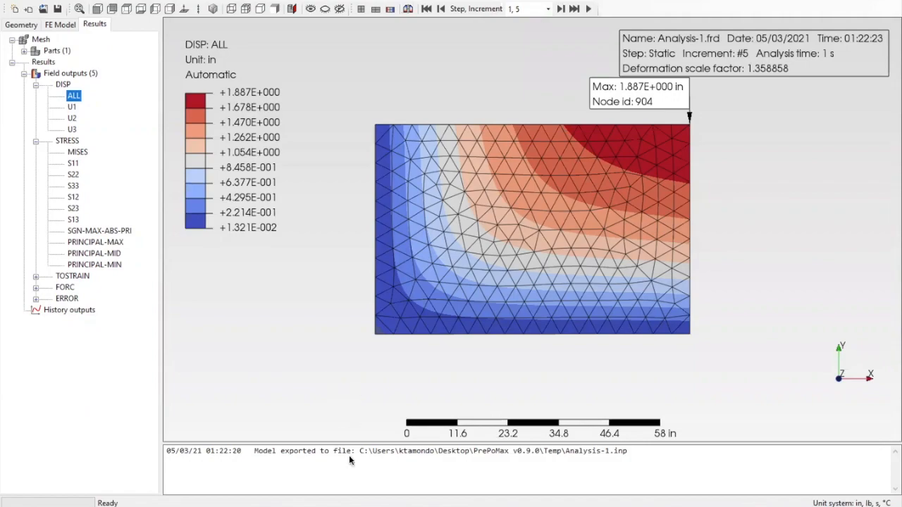
Show the taskbar previews of the open File Explorer windows
left_click(353, 506)
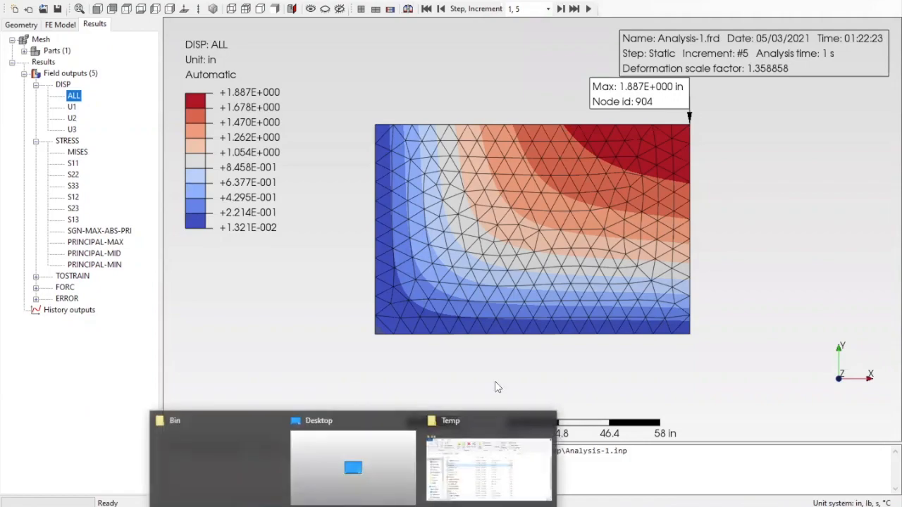
Go to the PrePoMax v0.9.0 Temp folder and open the 3,143 KB Analysis-1 FRD file in Notepad
left_click(473, 416)
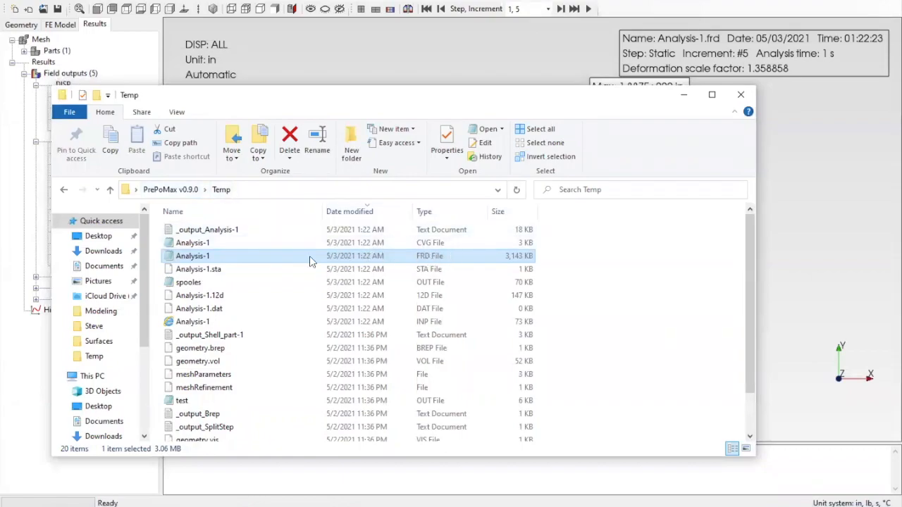
double_click(205, 256)
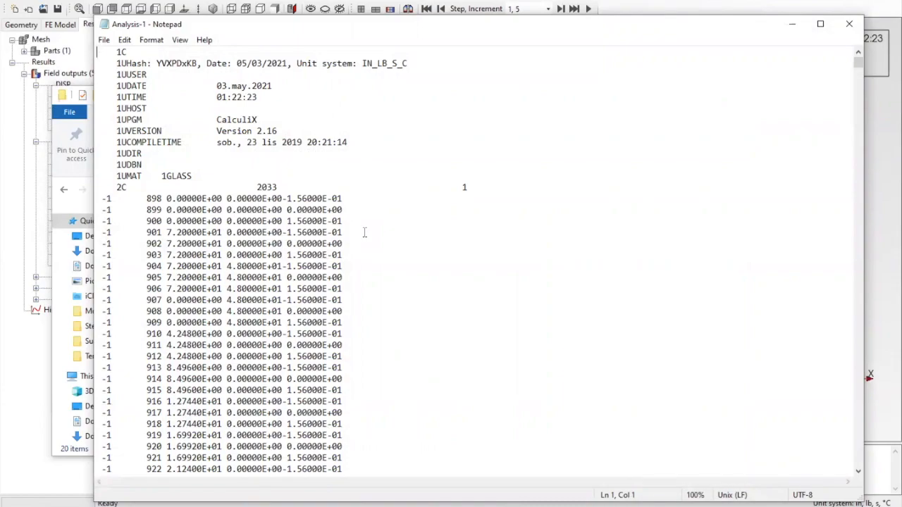
Select all the Analysis-1 results text and switch desktops to the blank Word document
key("ctrl+a")
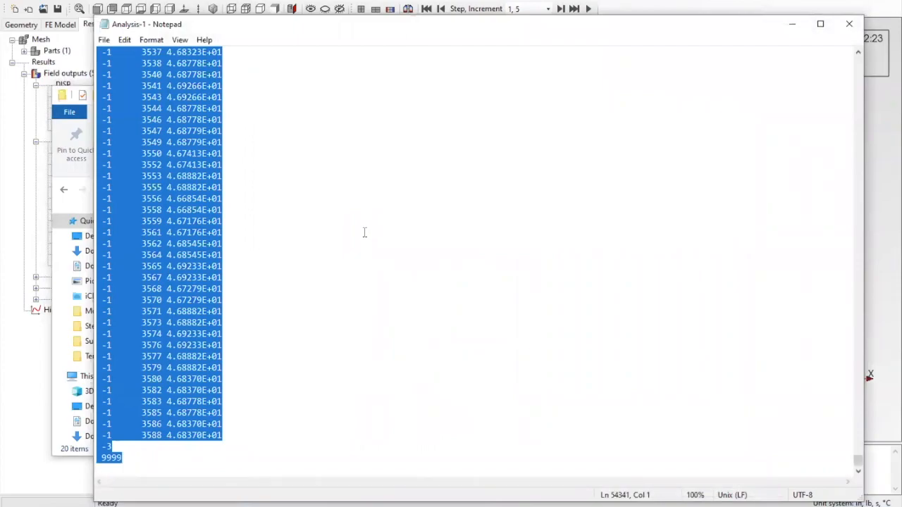
key("ctrl+Left")
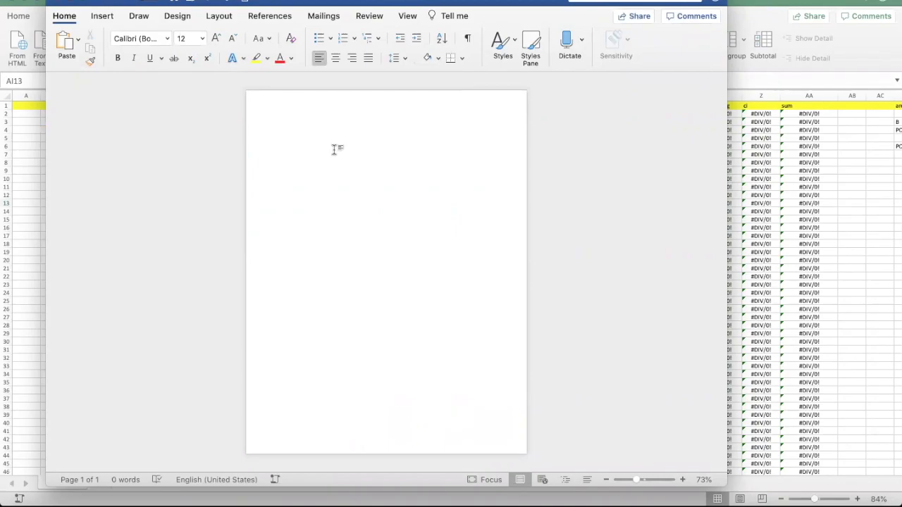
Paste the CalculiX results text into the Word document
key("super+v")
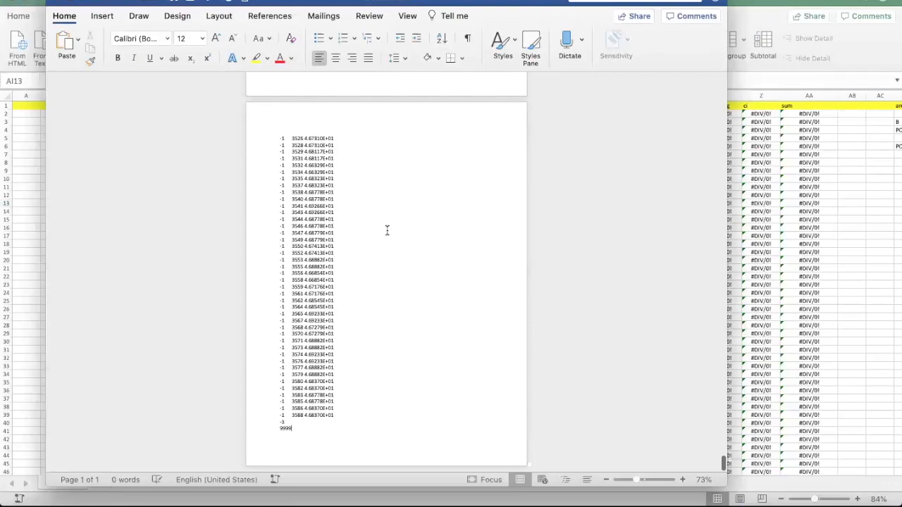
scroll(386, 230, "up", 20)
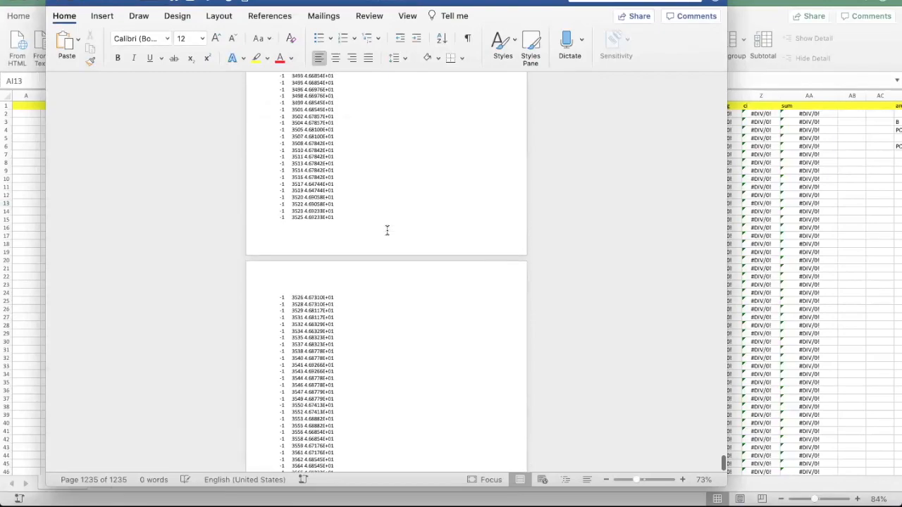
scroll(387, 231, "up", 20)
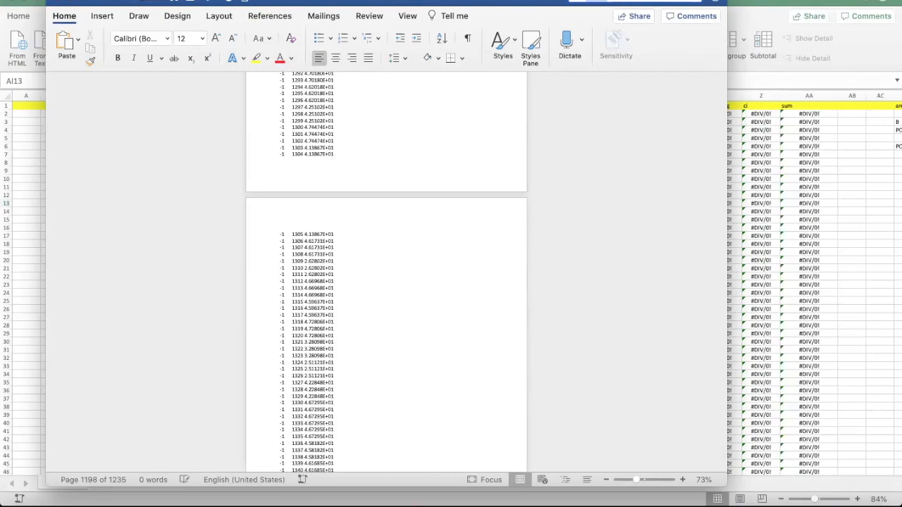
Find STRESS and step through the matches to the last STRESS block on page 1050
key("Return")
scroll(417, 333, "down", 4)
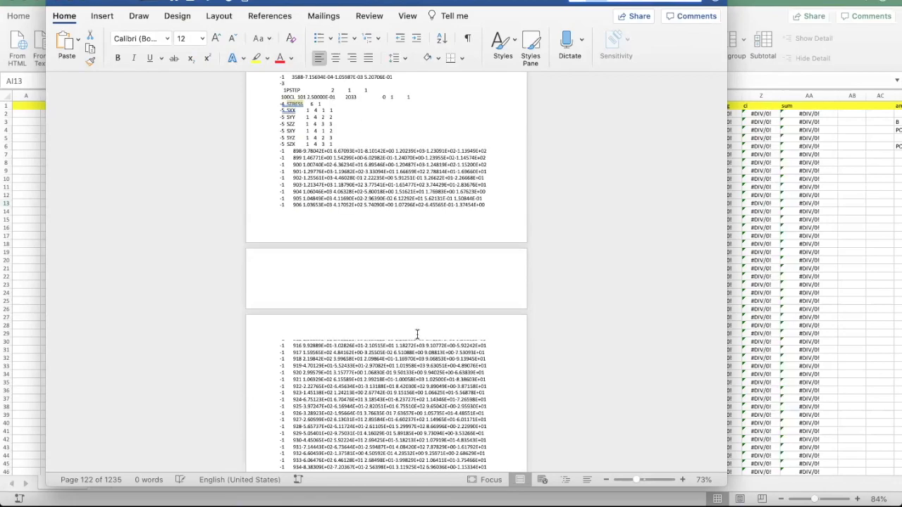
scroll(417, 334, "up", 2)
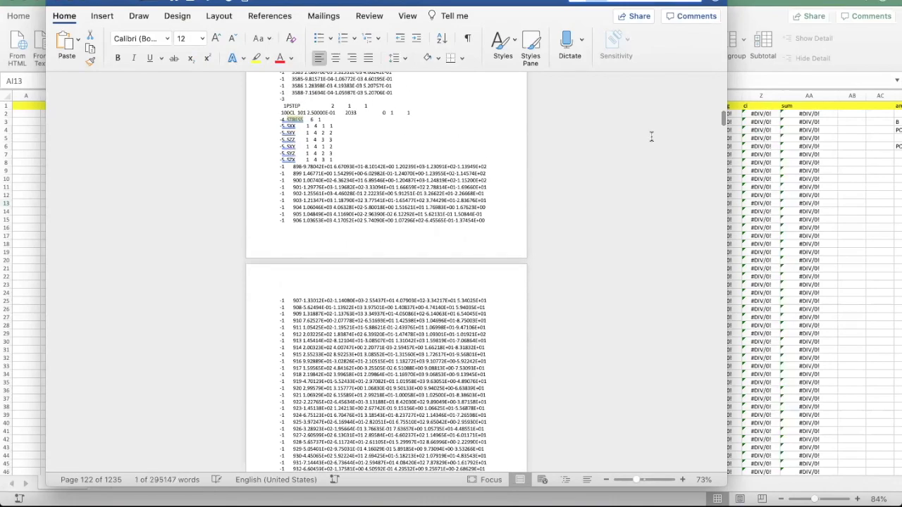
key("Return")
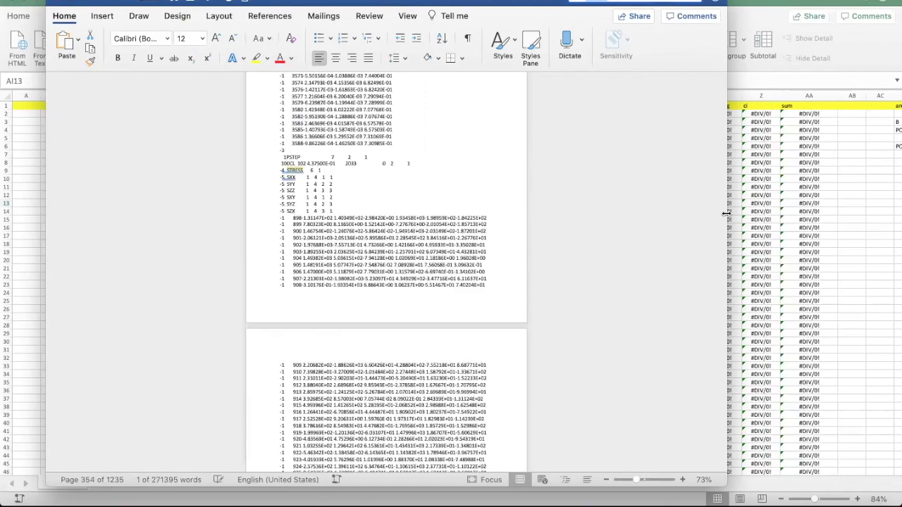
key("Return")
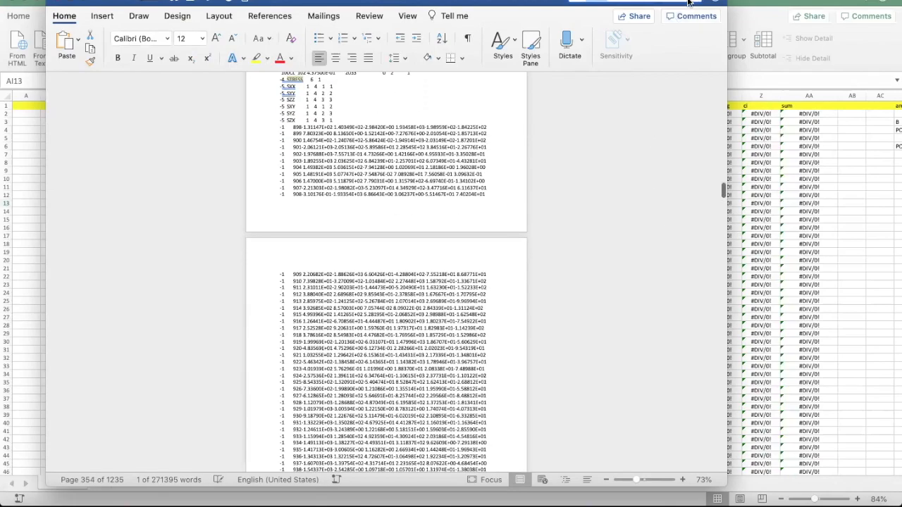
key("Return")
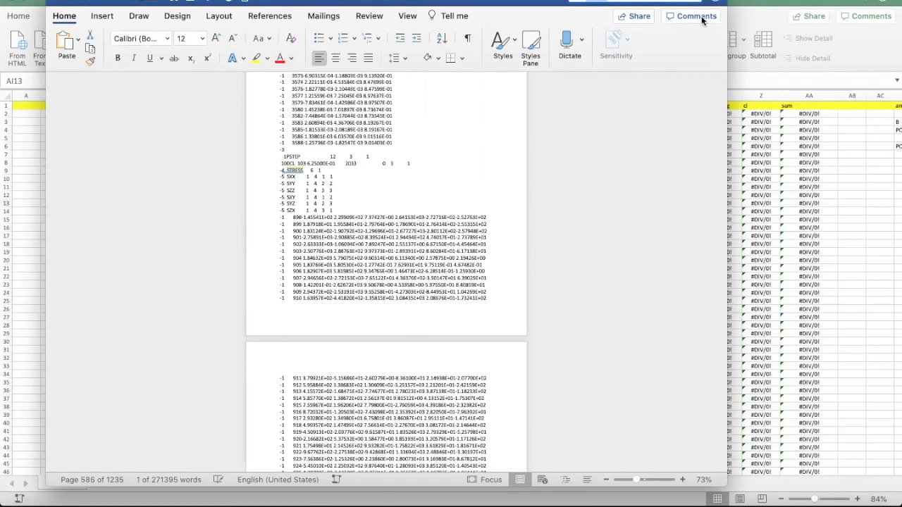
key("Return")
key("Return")
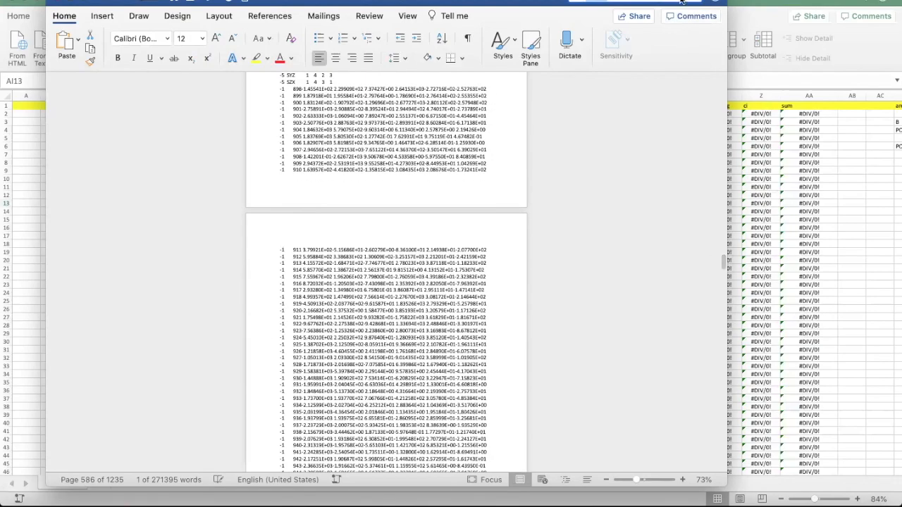
key("Return")
key("Return")
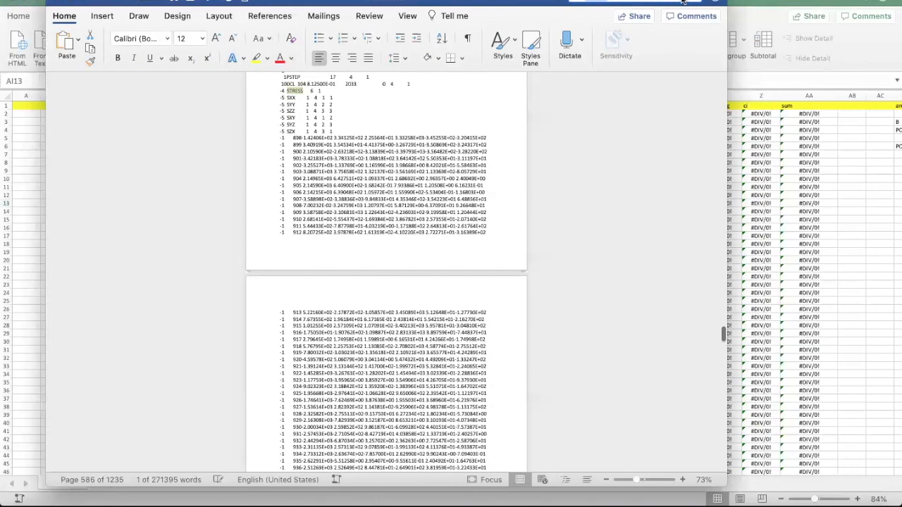
key("Return")
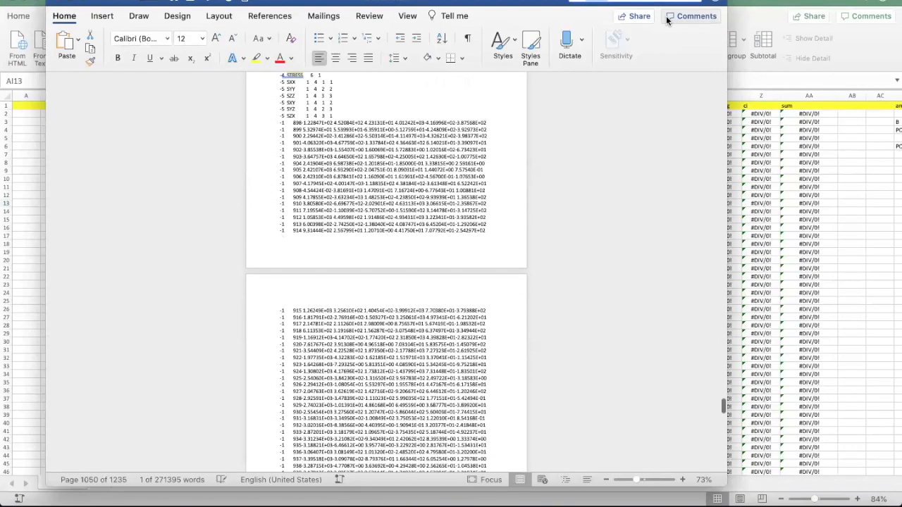
key("Return")
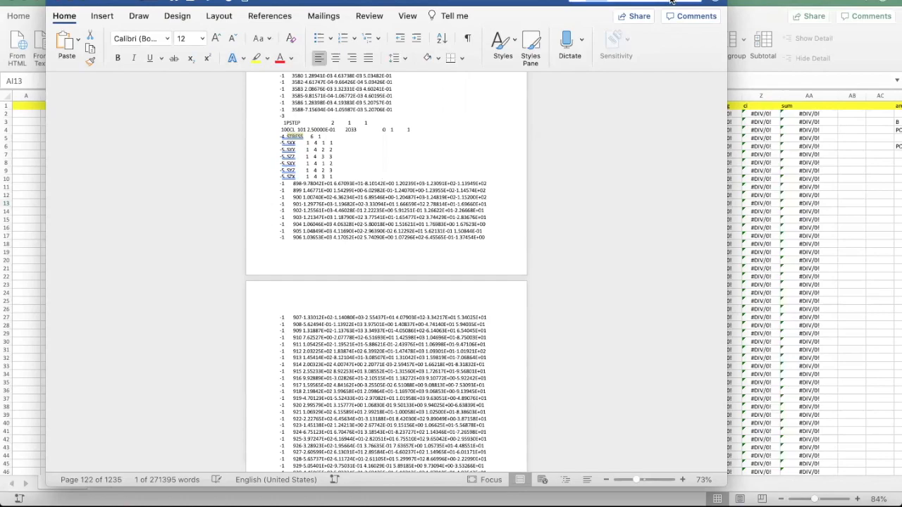
key("Return")
Select the last STRESS rows for elements 898 to 3588, then bring up the Excel workbook
left_click(421, 260)
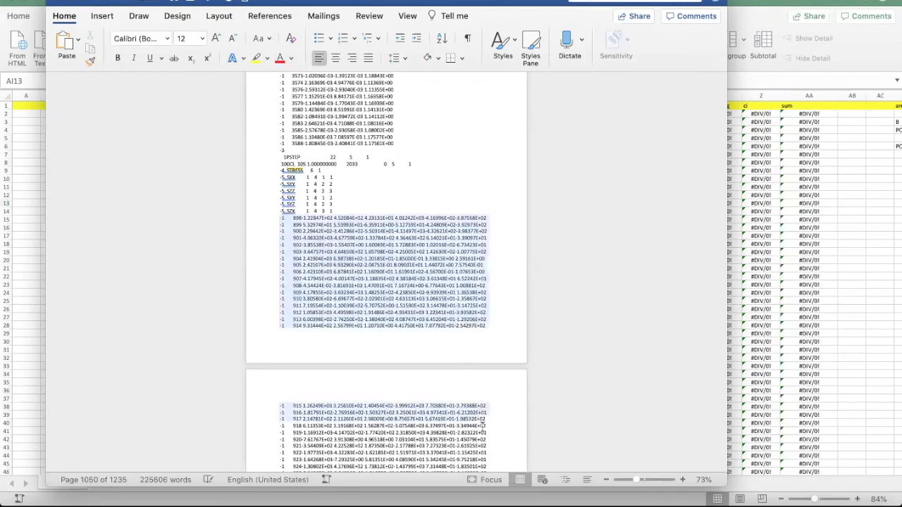
left_click_drag(484, 465, 502, 208)
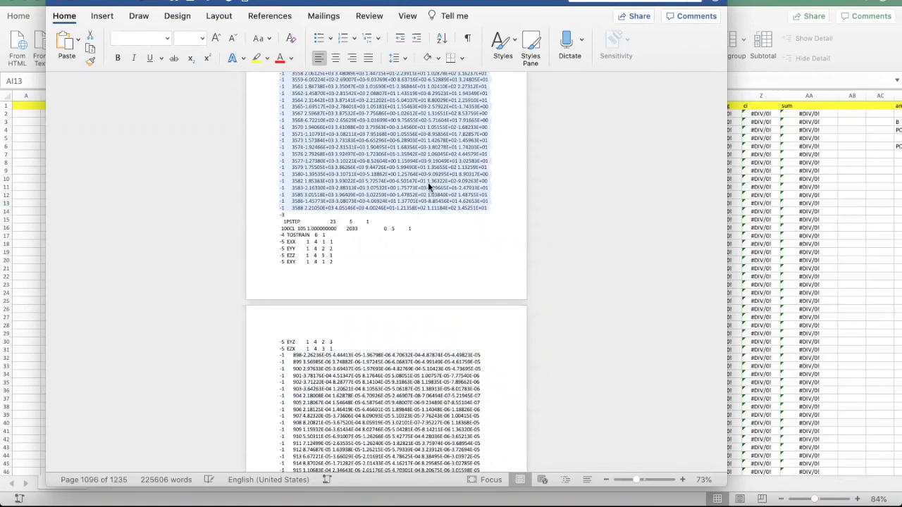
left_click(14, 203)
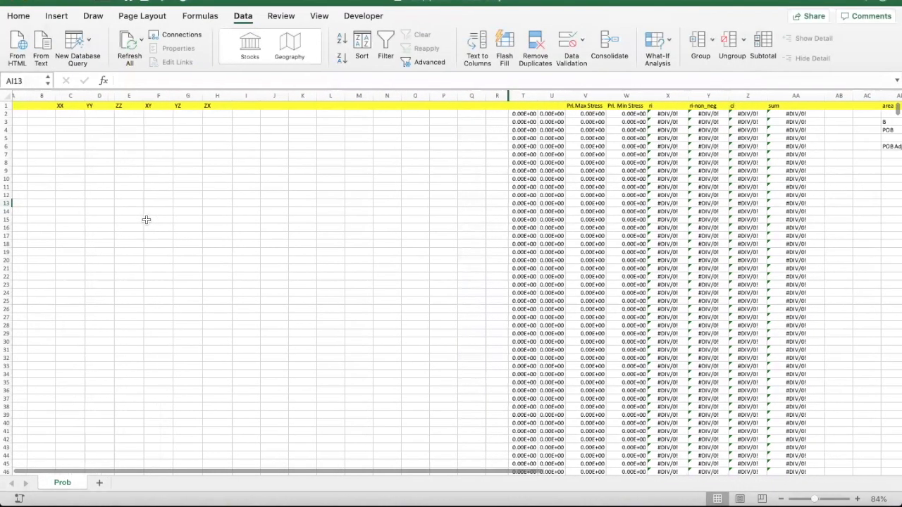
Paste the copied element stress rows into the Prob sheet from cell A2, filling 2033 rows
scroll(463, 252, "right", 10)
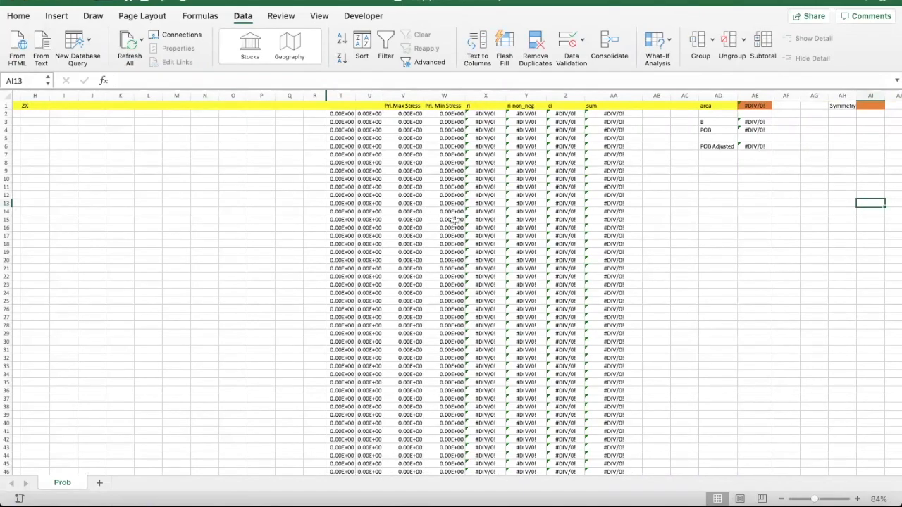
scroll(454, 221, "right", 2)
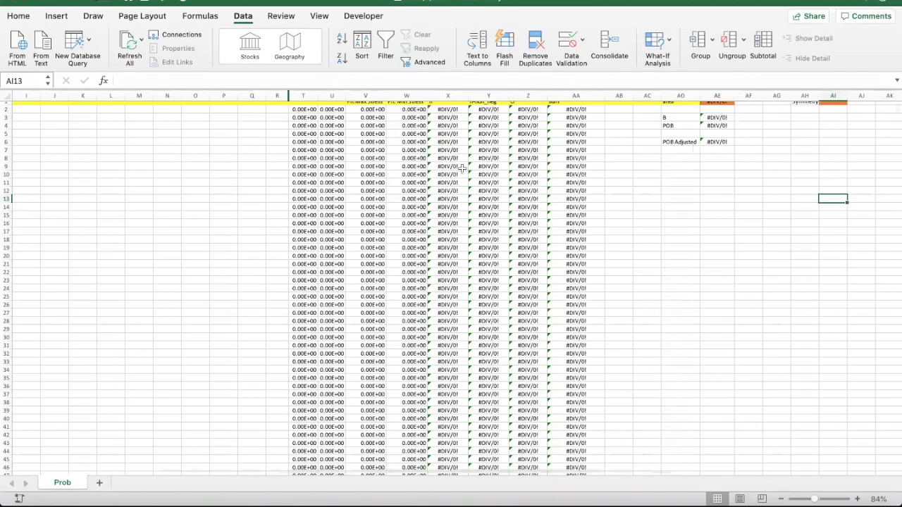
scroll(454, 220, "left", 1)
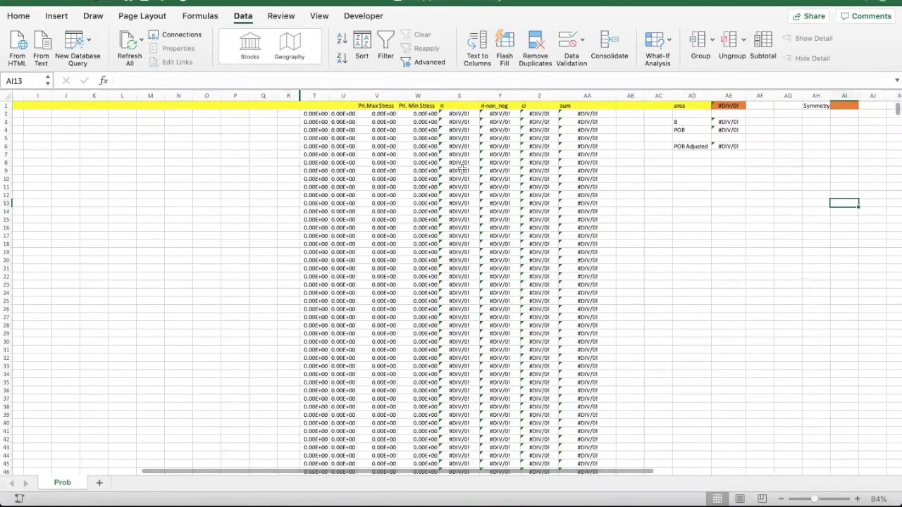
scroll(462, 167, "left", 5)
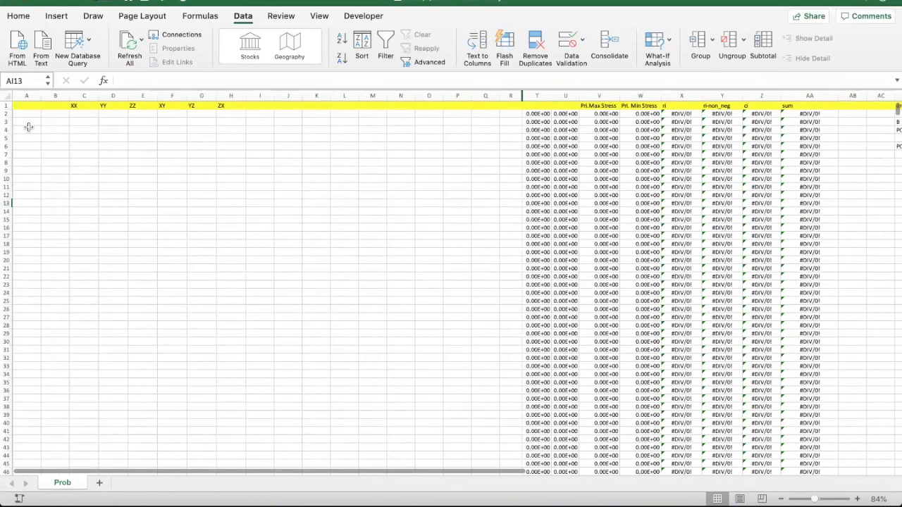
left_click(26, 115)
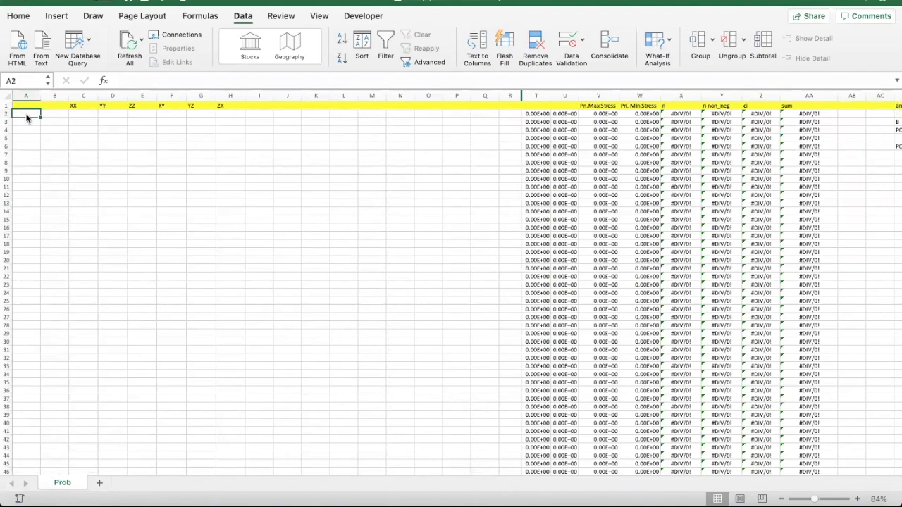
key("super+v")
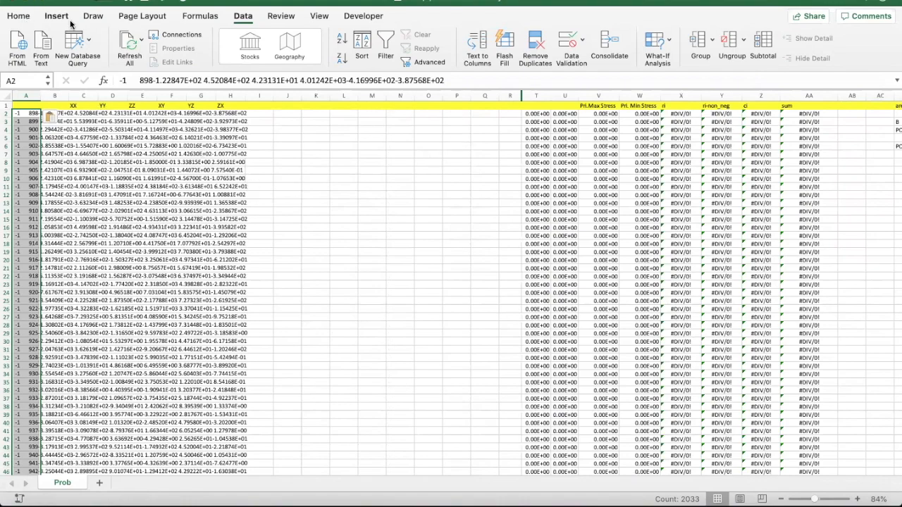
Run fixed-width Text to Columns with breaks after the element number and the XX, YY, ZZ, XY values
left_click(482, 43)
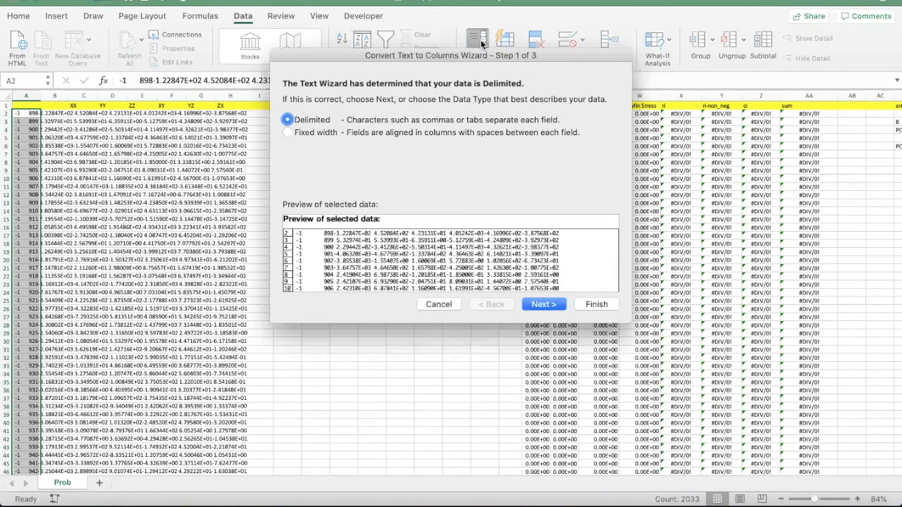
left_click(288, 133)
left_click(543, 304)
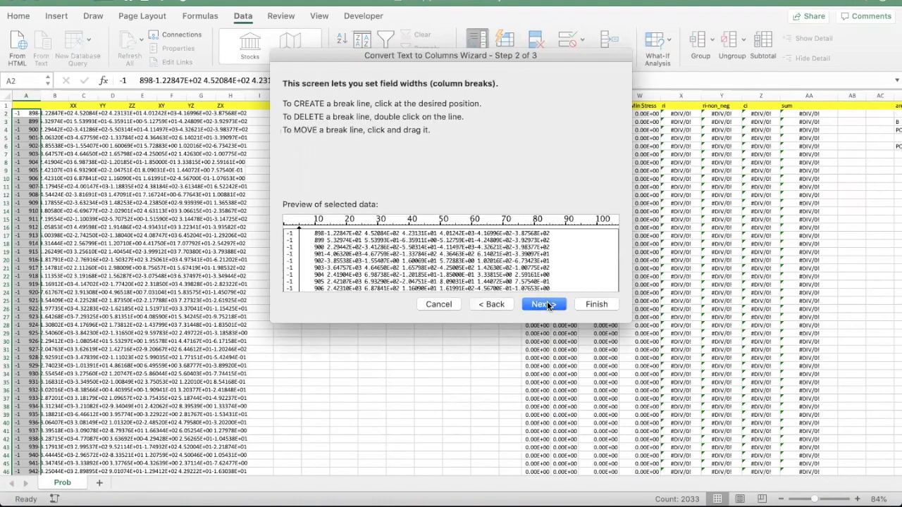
left_click(323, 232)
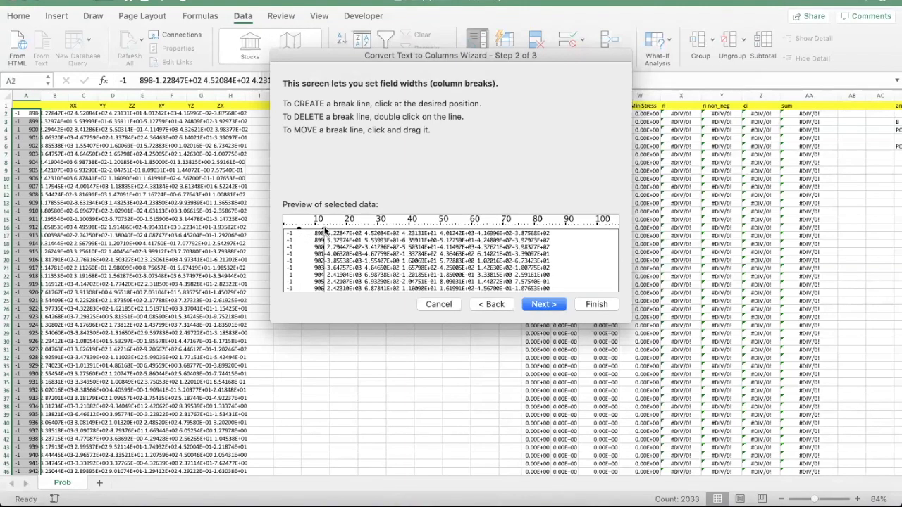
left_click(362, 232)
left_click(400, 231)
left_click(437, 232)
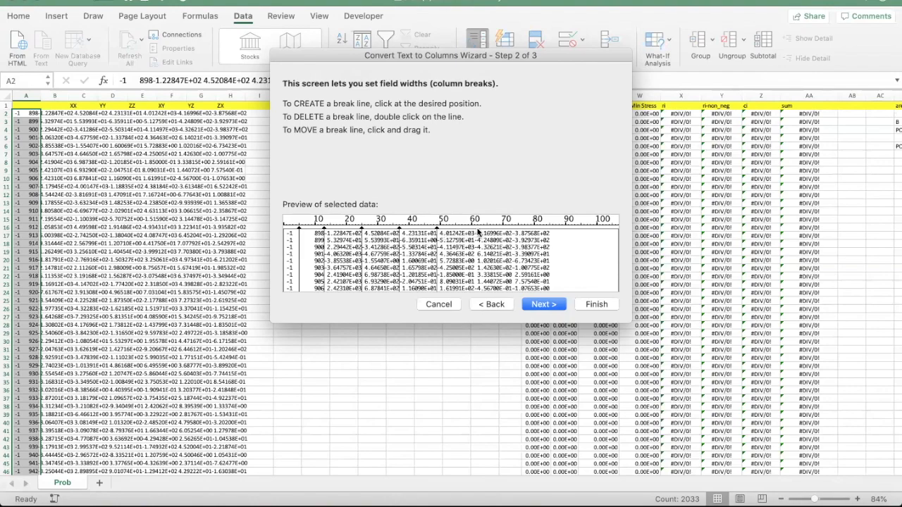
left_click(474, 228)
left_click(549, 308)
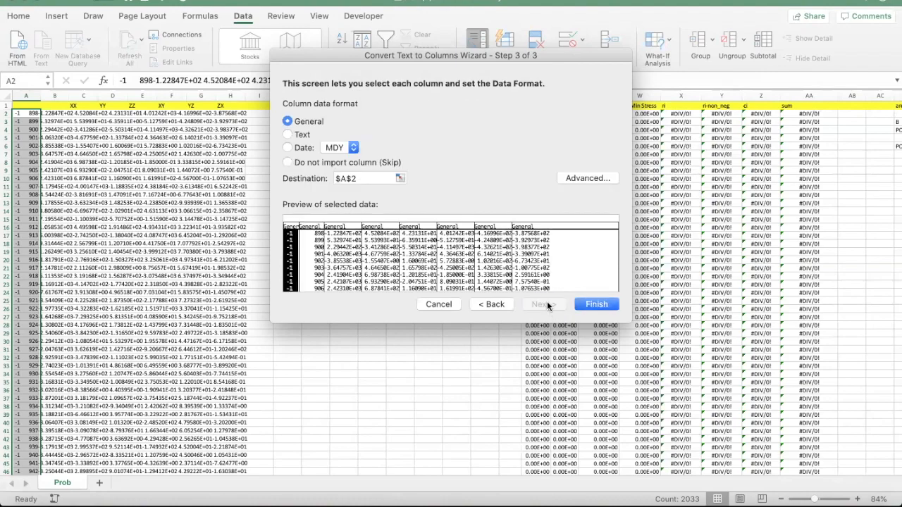
left_click(594, 303)
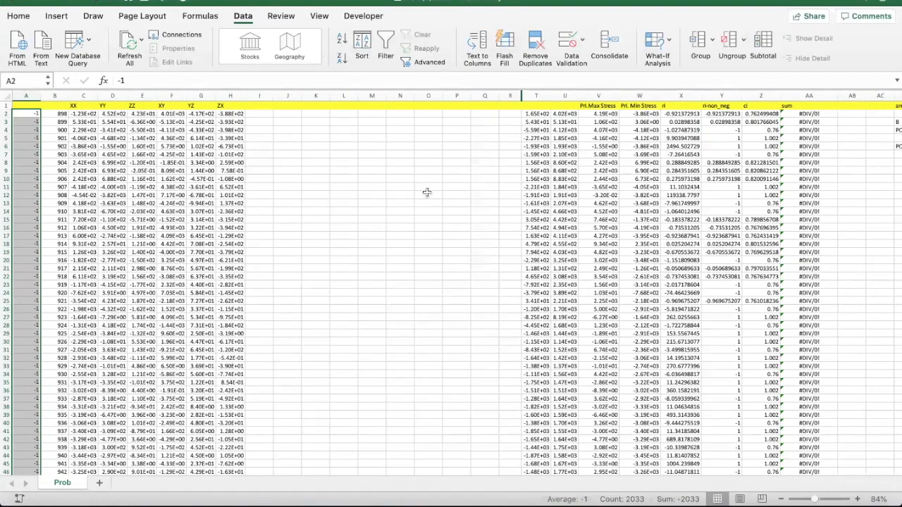
Enter Length 96 in AN1 and Width 144 in AN2
scroll(533, 209, "right", 6)
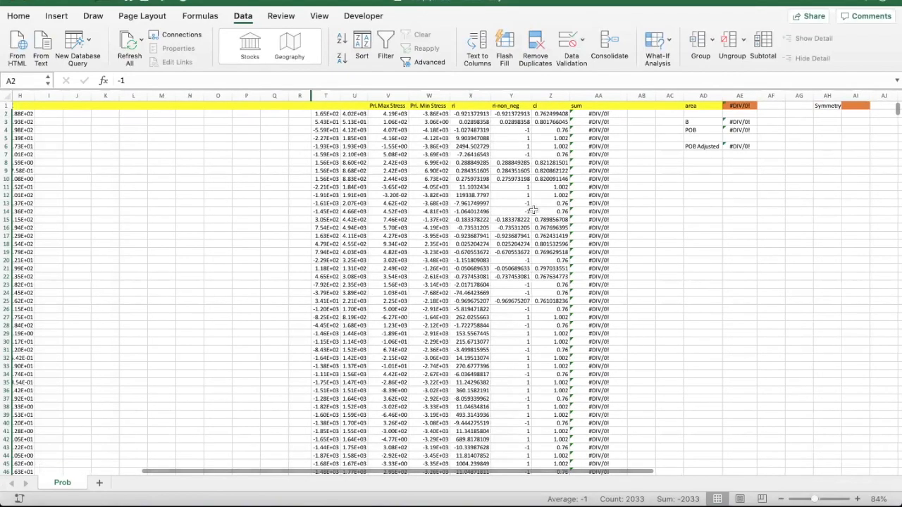
scroll(533, 210, "right", 8)
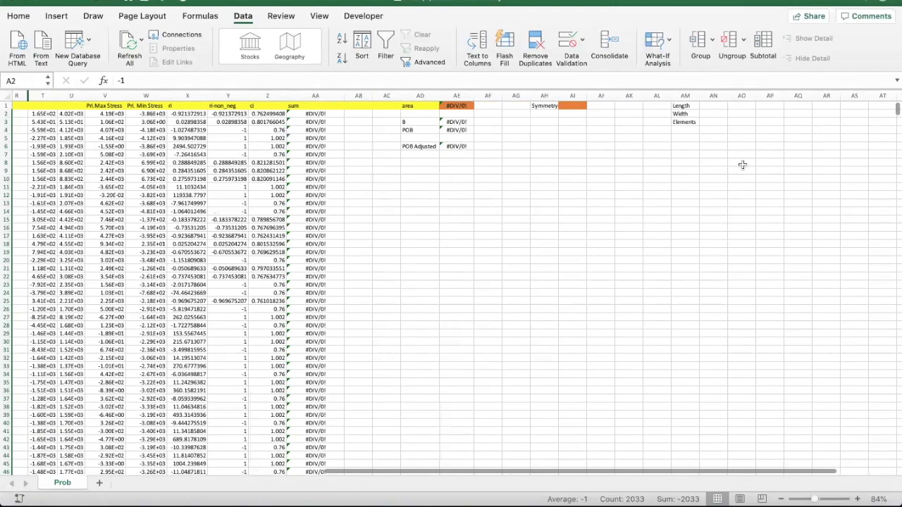
left_click(716, 105)
type("96")
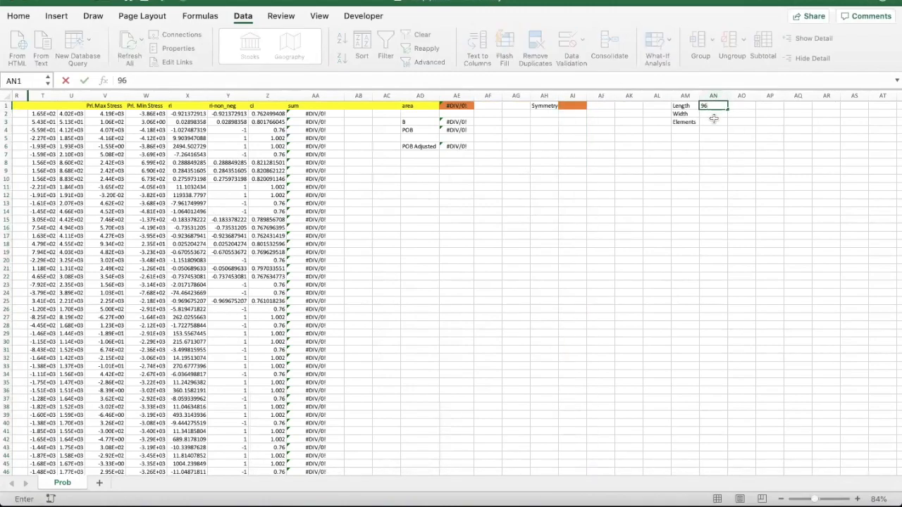
key("Return")
type("144")
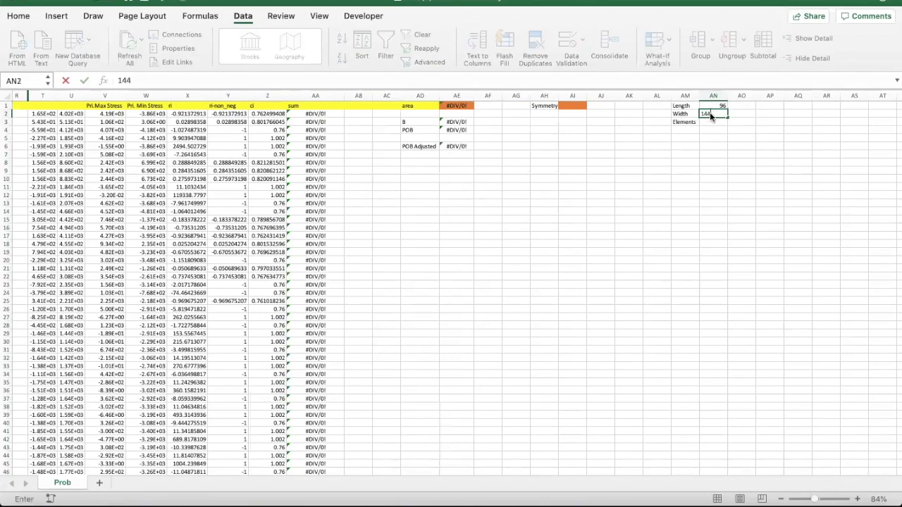
key("Return")
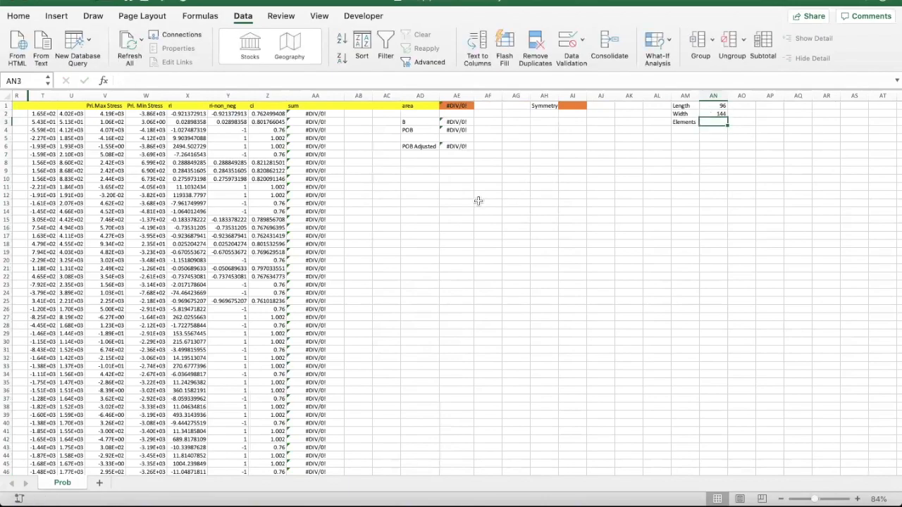
Confirm the split stress data ends at element 3588 in row 2034
scroll(477, 202, "left", 10)
scroll(477, 201, "down", 10)
scroll(198, 300, "down", 20)
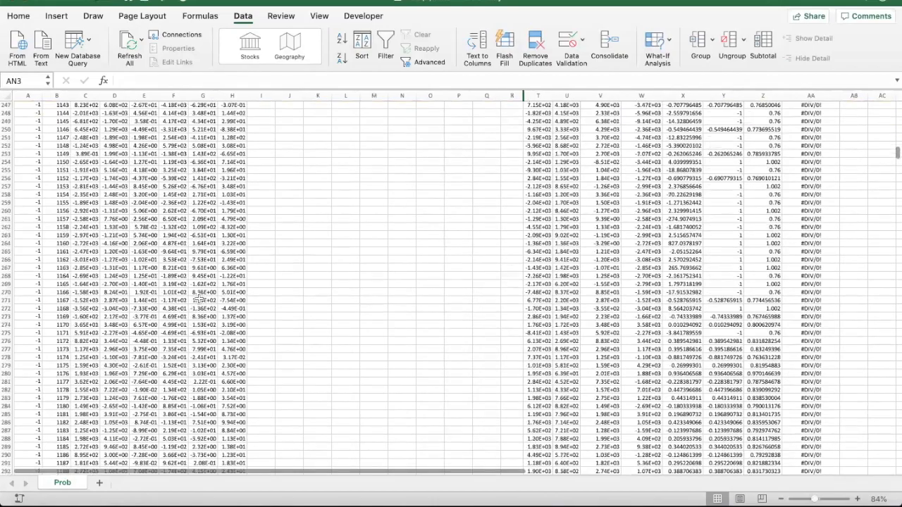
scroll(200, 298, "down", 20)
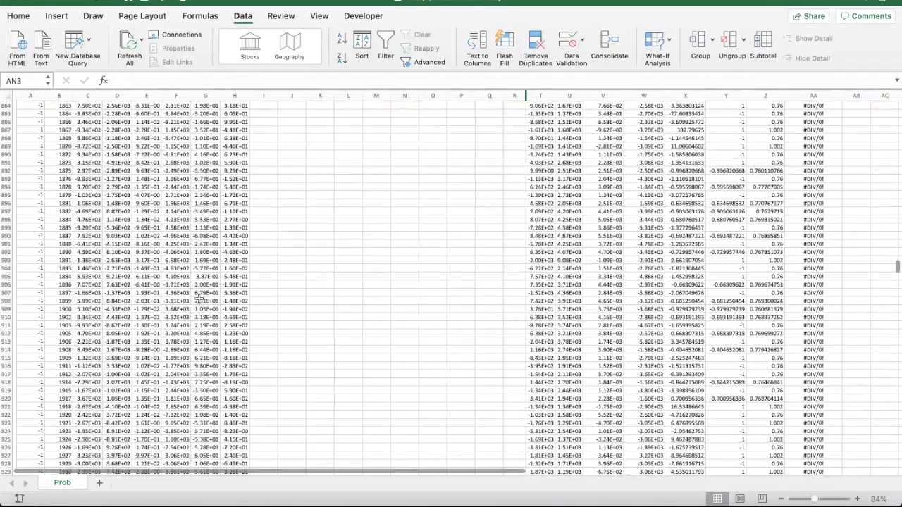
scroll(200, 298, "down", 20)
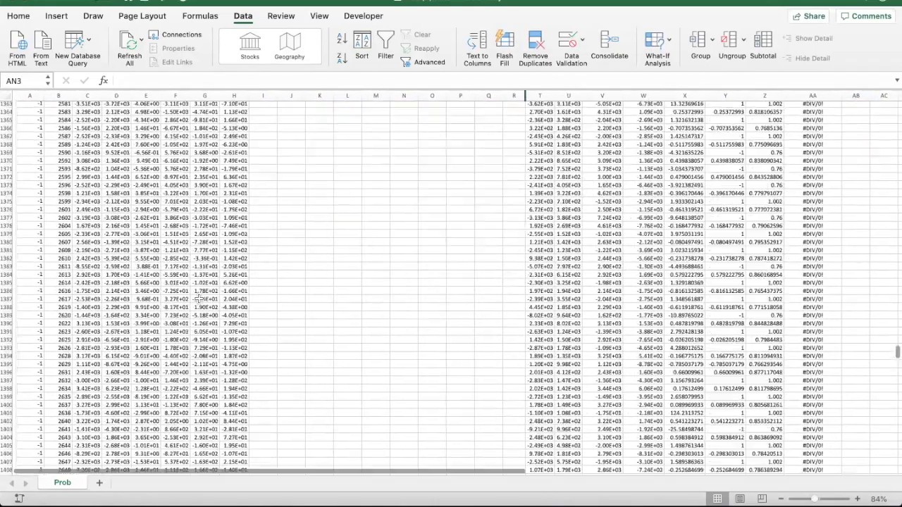
scroll(200, 299, "down", 17)
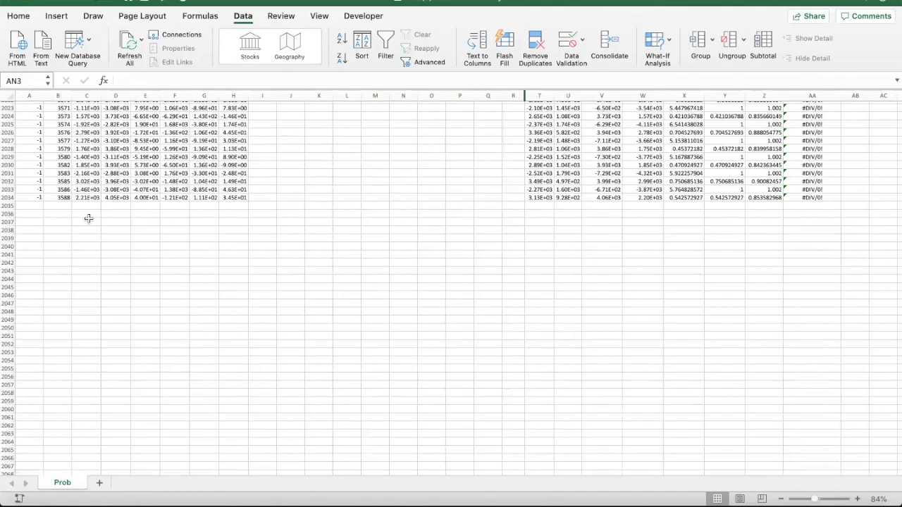
scroll(88, 219, "up", 20)
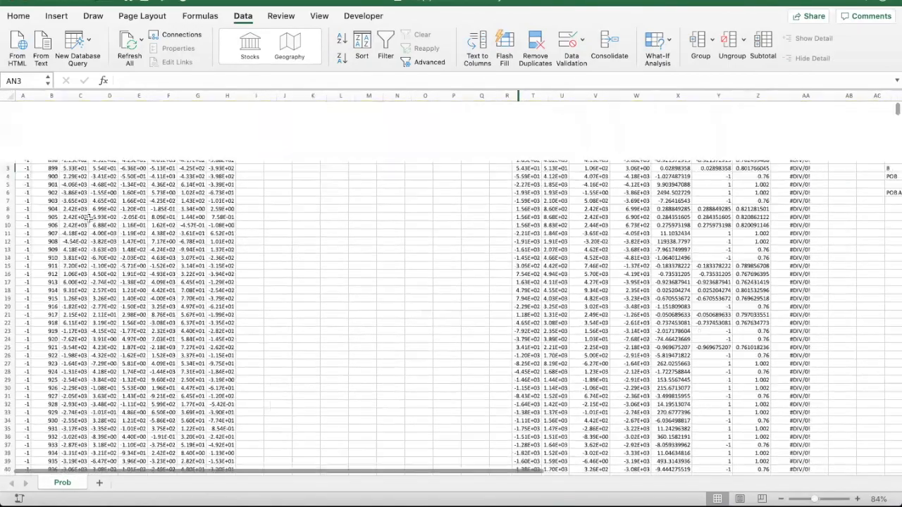
scroll(456, 193, "right", 15)
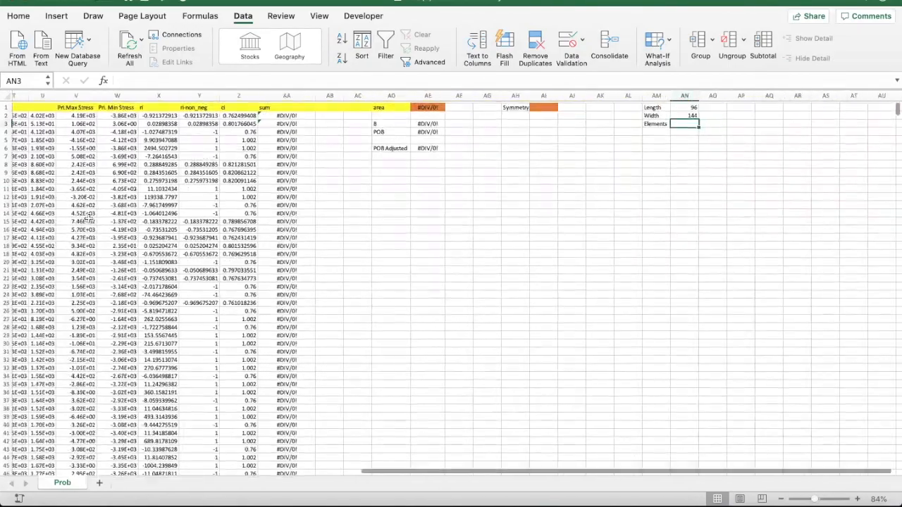
Enter 2033 elements in AN3 and Symmetry 4 in AI1, then check POB Adjusted (0.21846105) in AE6
type("2033")
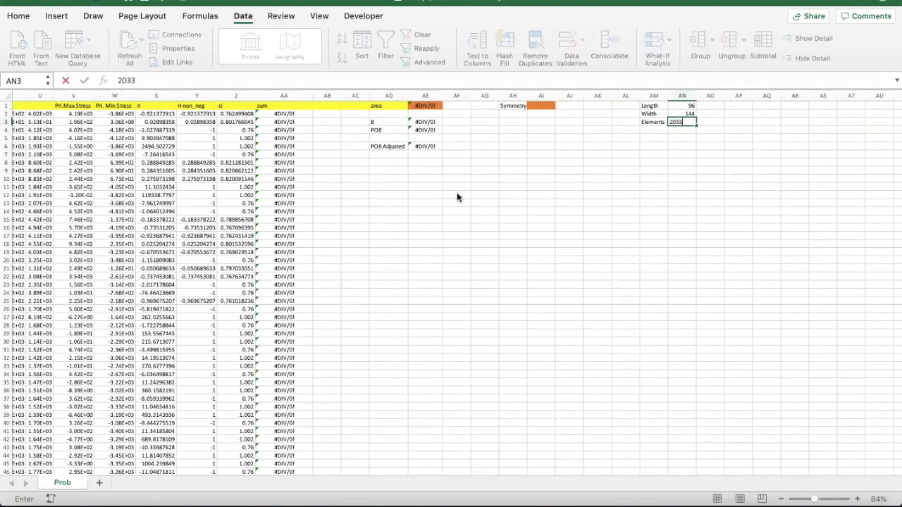
key("Return")
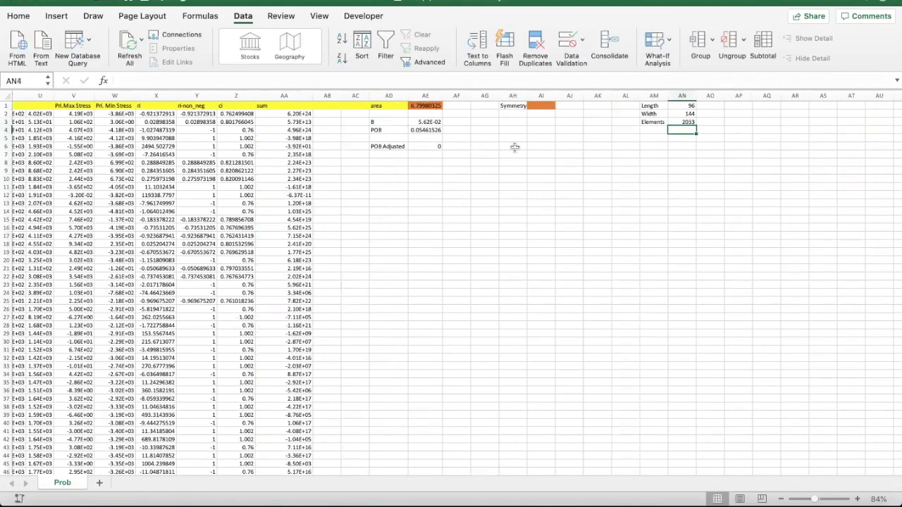
left_click(539, 107)
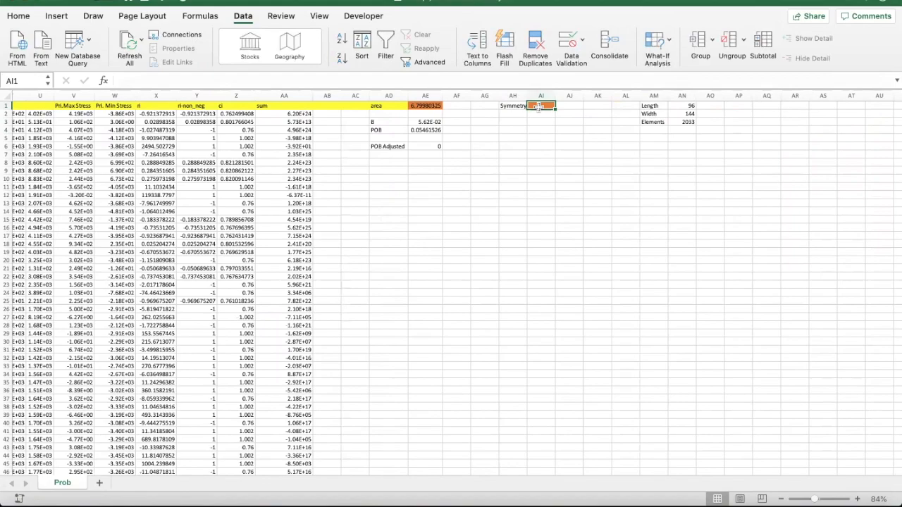
type("4")
key("Return")
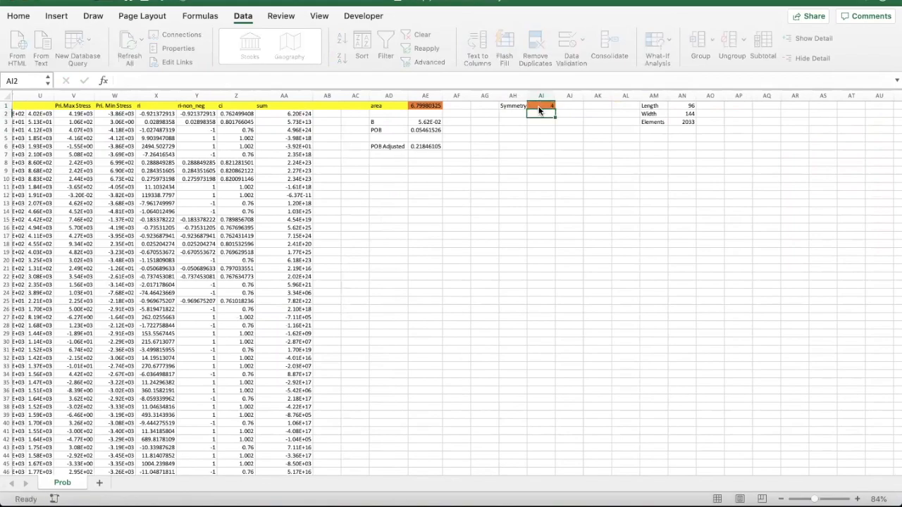
left_click(419, 146)
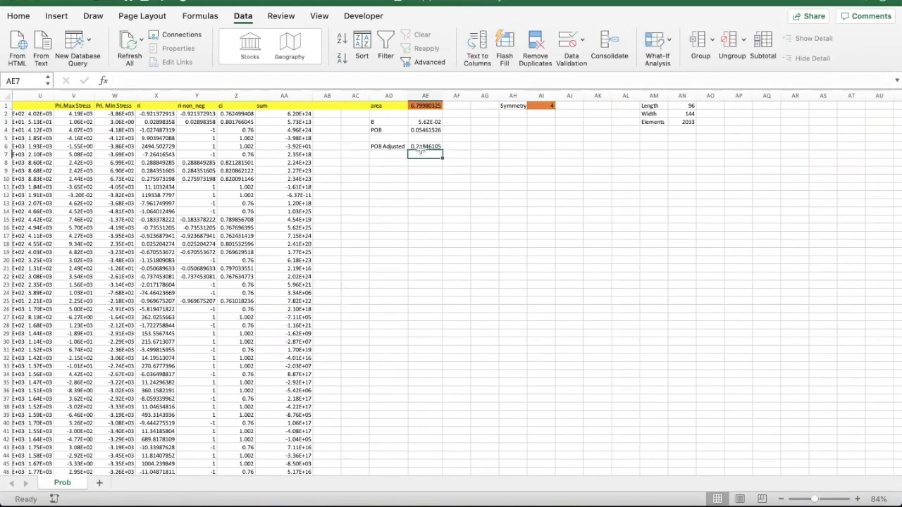